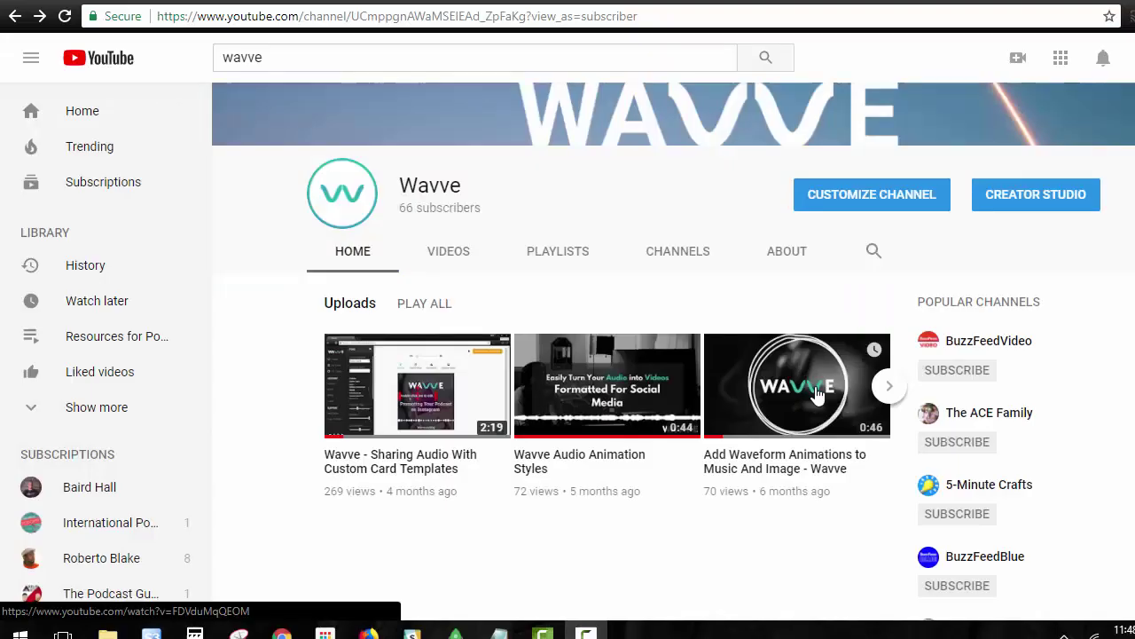
Play the 'Add Waveform Animations' YouTube video, then return to the Wavve channel page.
click(815, 395)
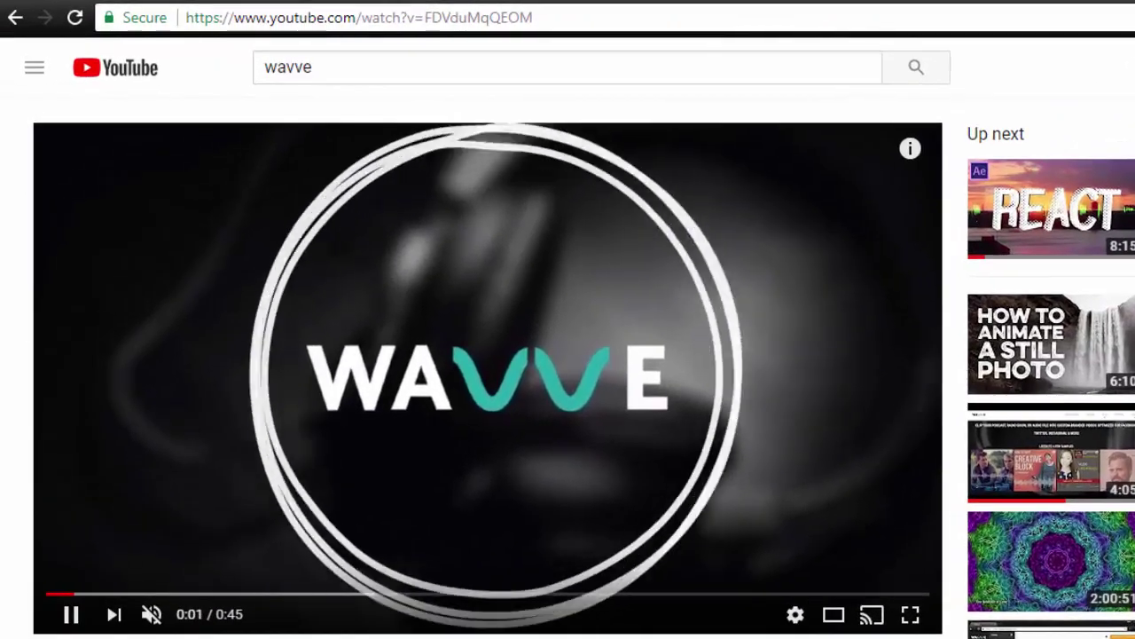
click(14, 19)
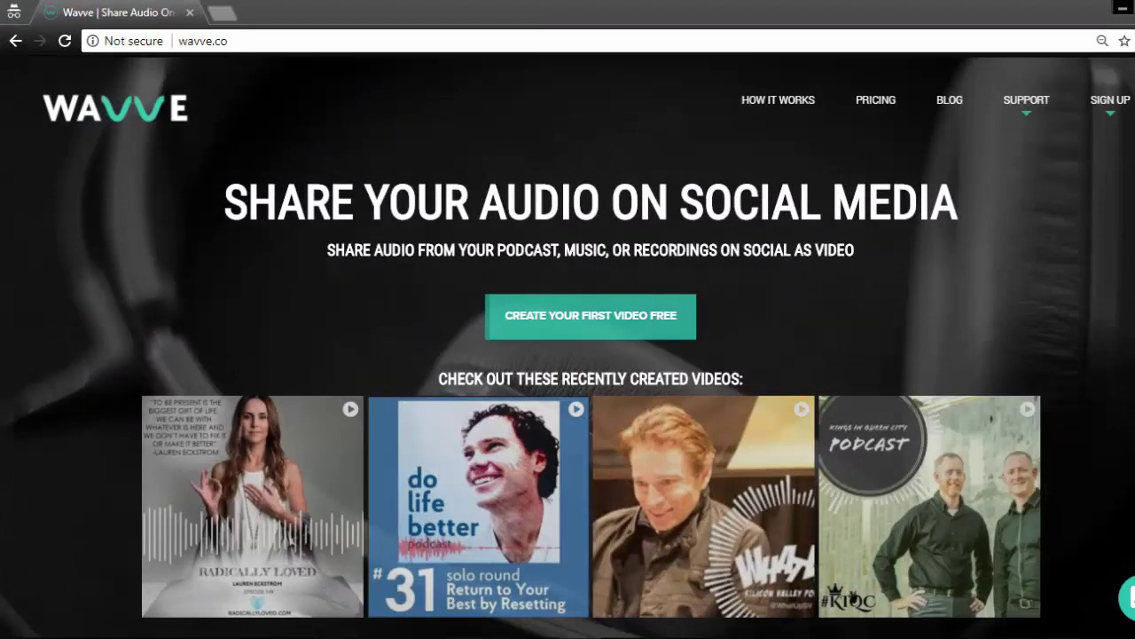
Sign up for Wavve with a username, e-mail and password, choosing Music as occupation.
mouse_move(1110, 100)
click(1094, 143)
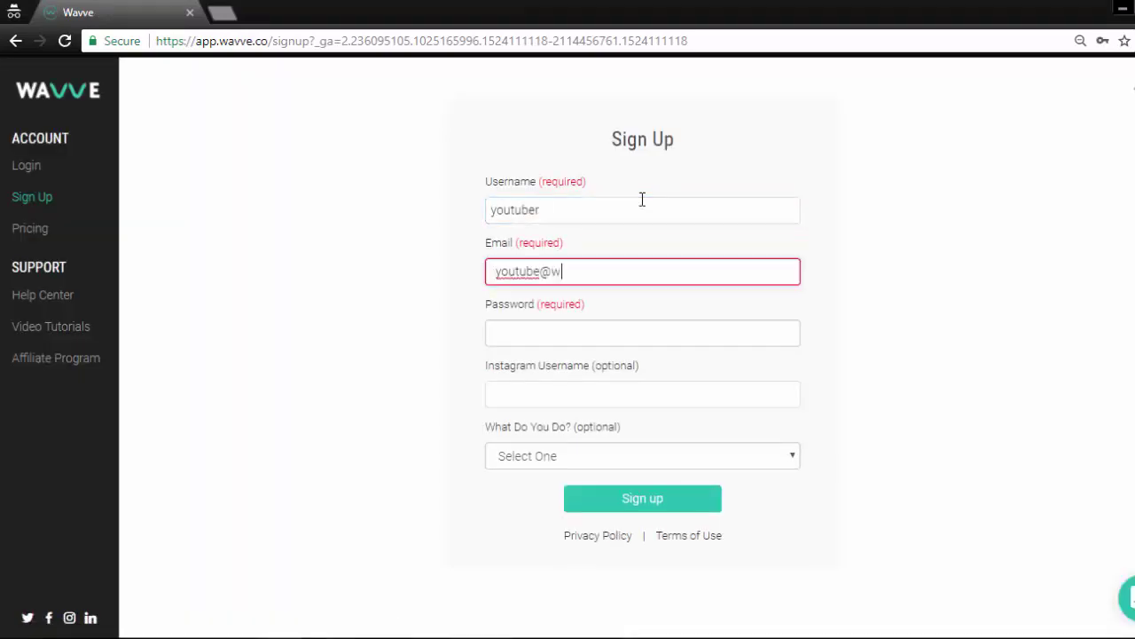
key(Tab)
click(532, 456)
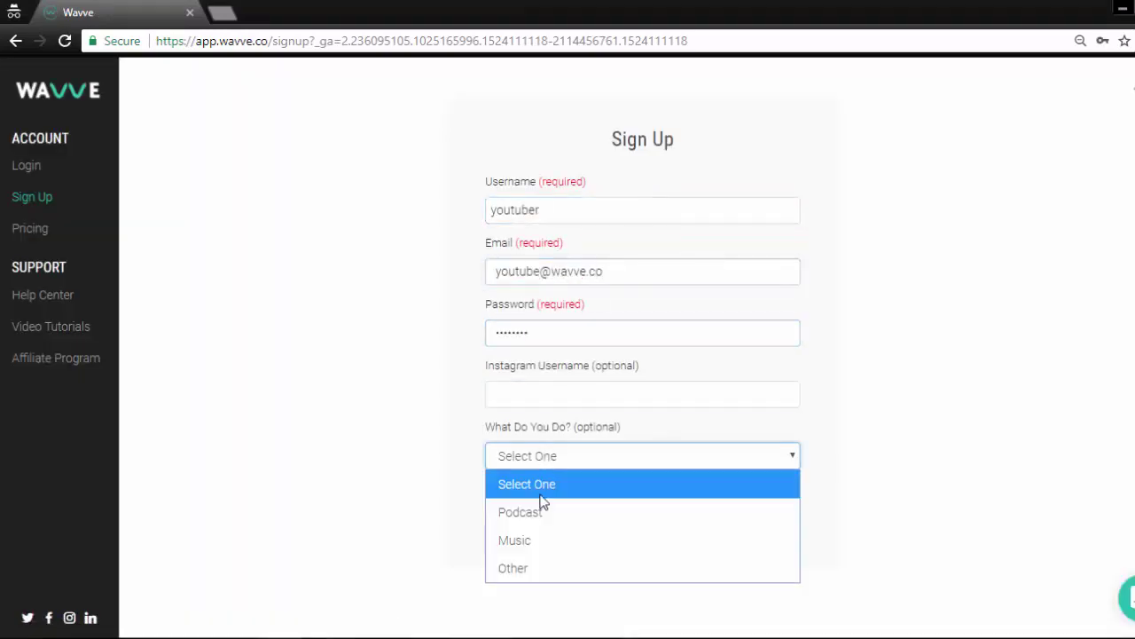
click(540, 537)
click(598, 501)
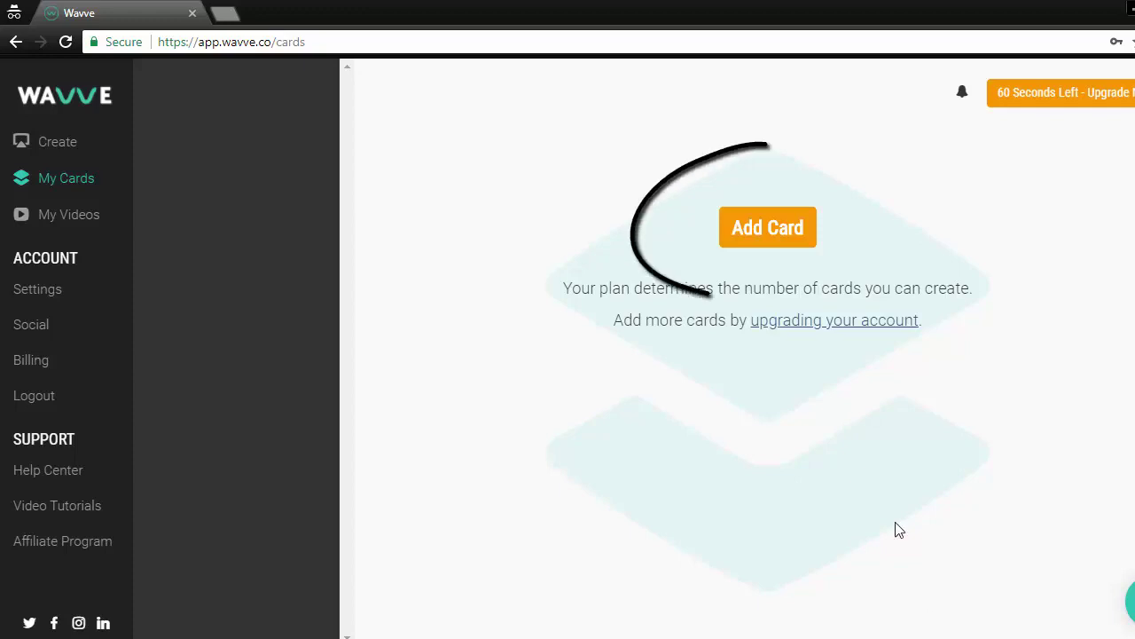
Start a new card with horizontal 1280×720 video dimensions.
click(788, 242)
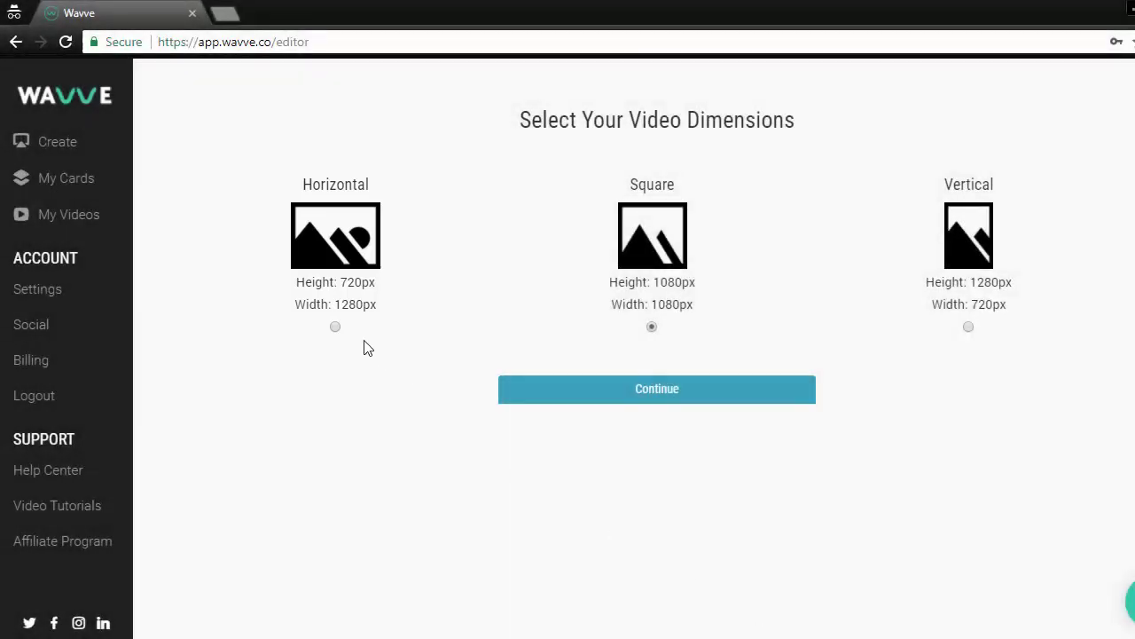
click(520, 393)
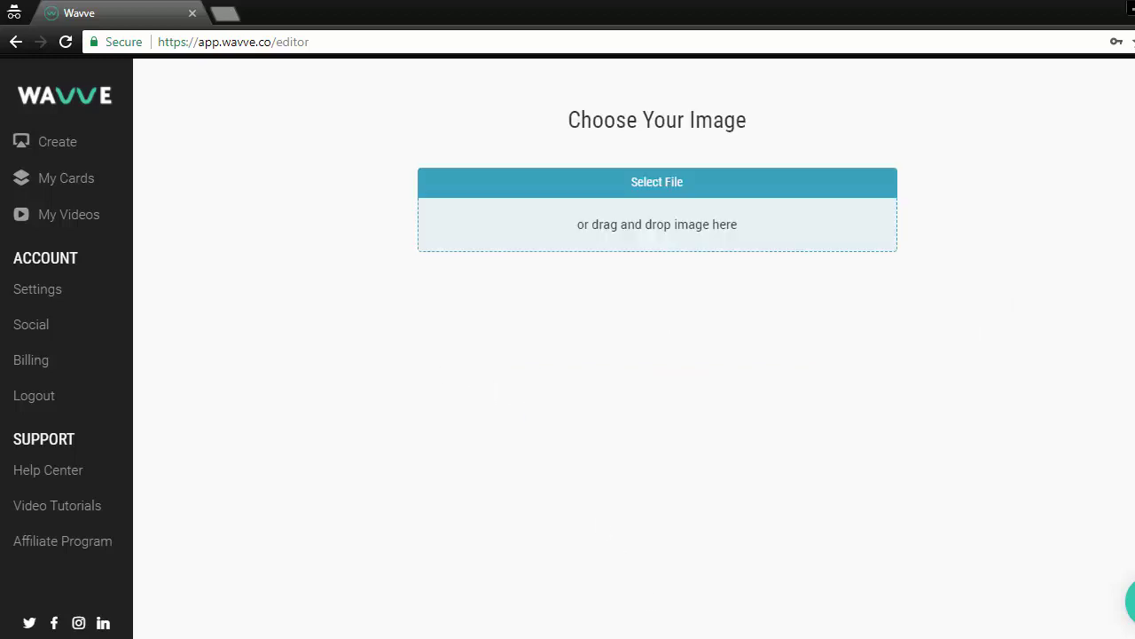
Set Youtube Demo.png from the Demo folder as the card background, zoomed to about 54%.
click(722, 236)
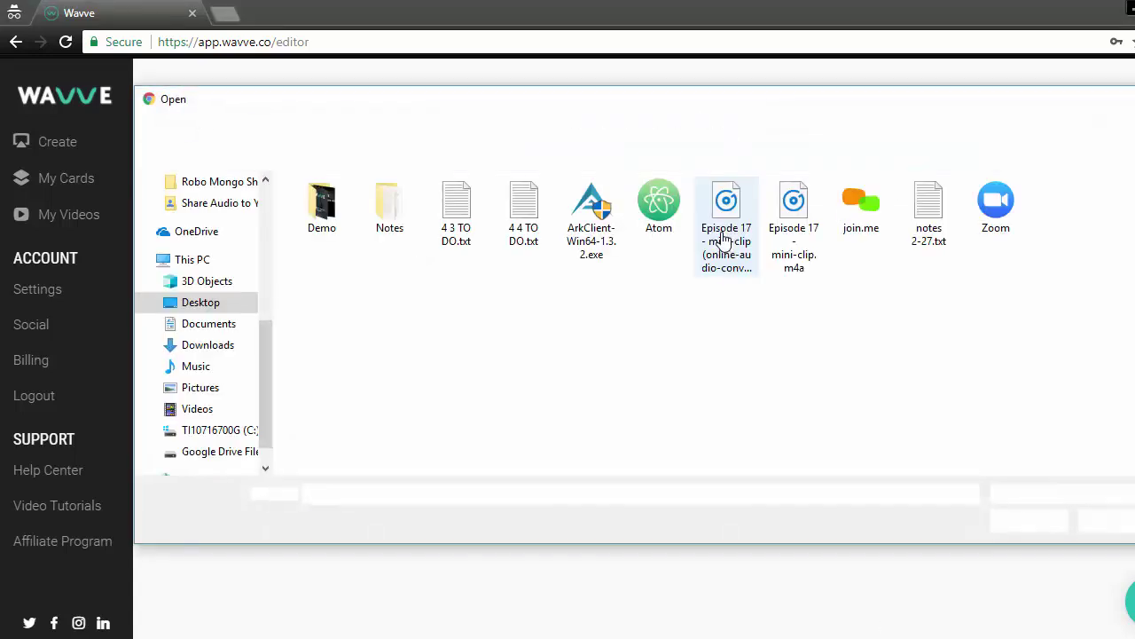
double_click(316, 232)
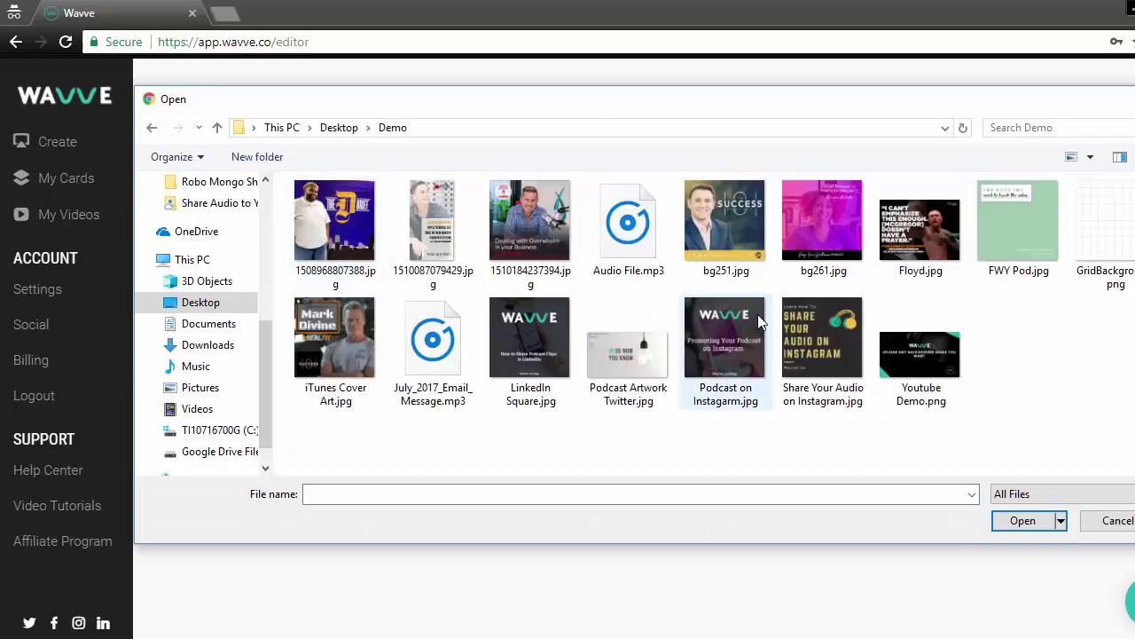
double_click(921, 355)
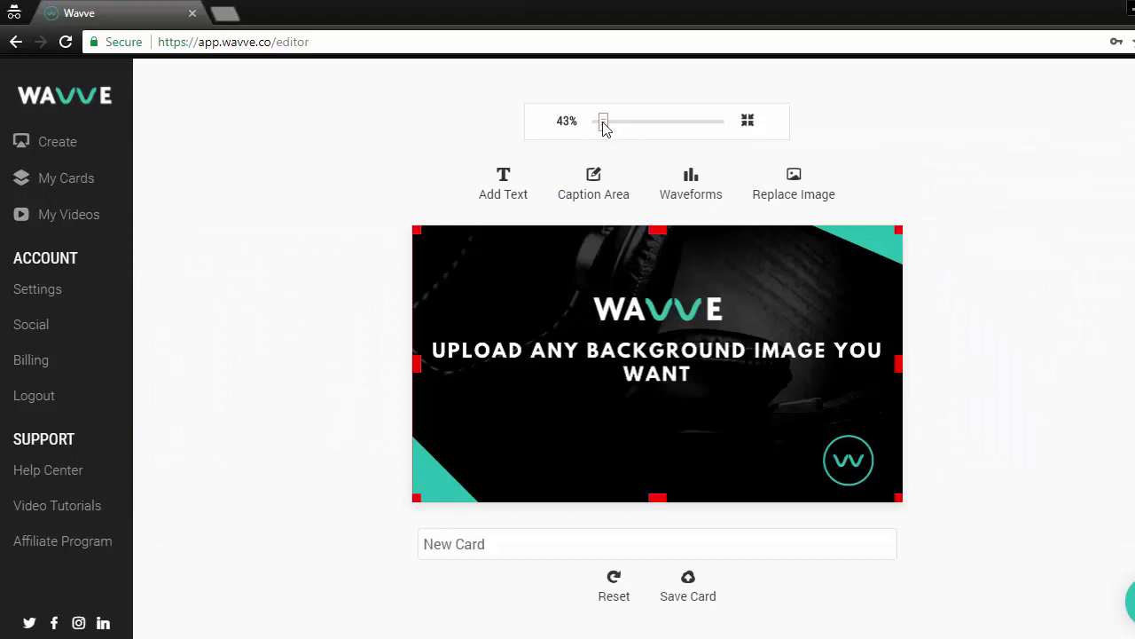
drag(602, 127, 608, 126)
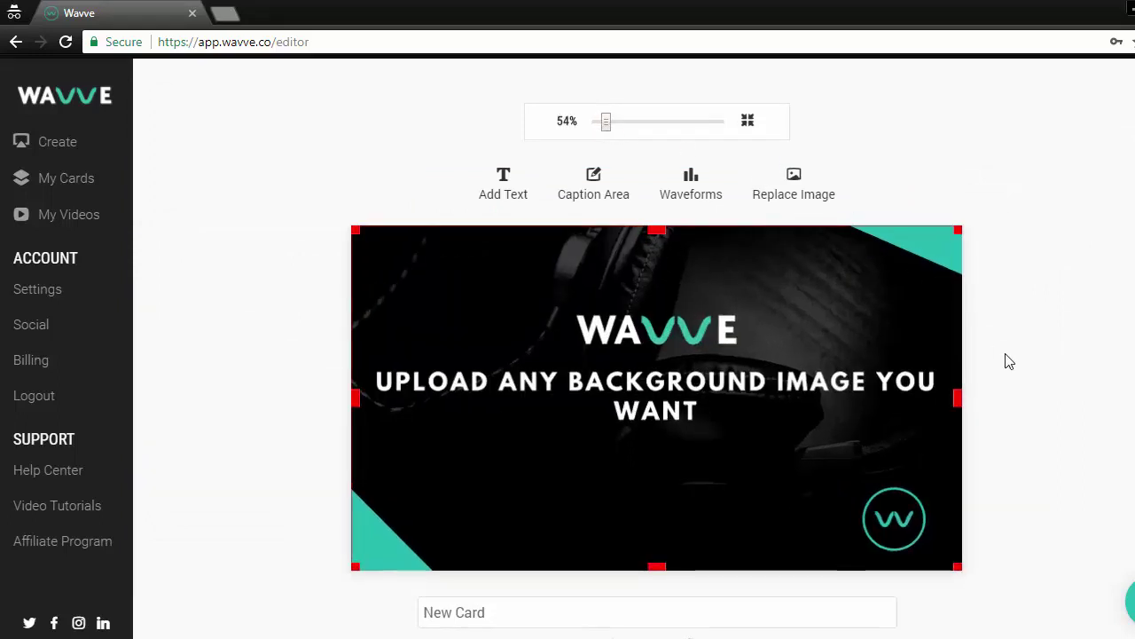
scroll(1003, 360, down, 1)
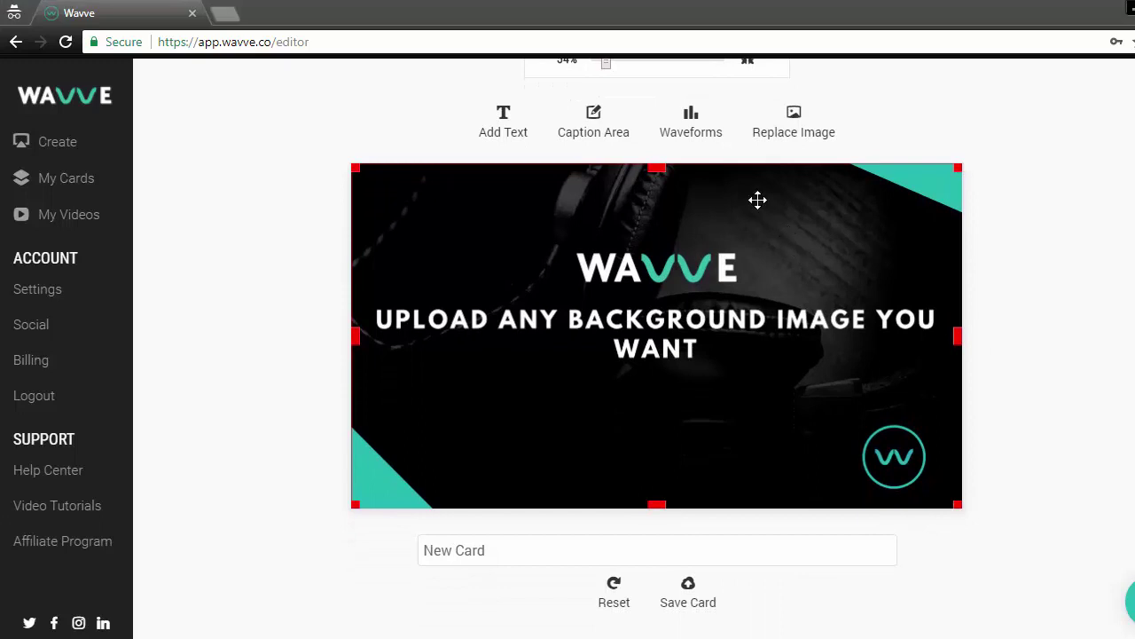
Try blob and dotted waveforms, then fit a circular bar waveform around the bottom-right logo.
click(688, 129)
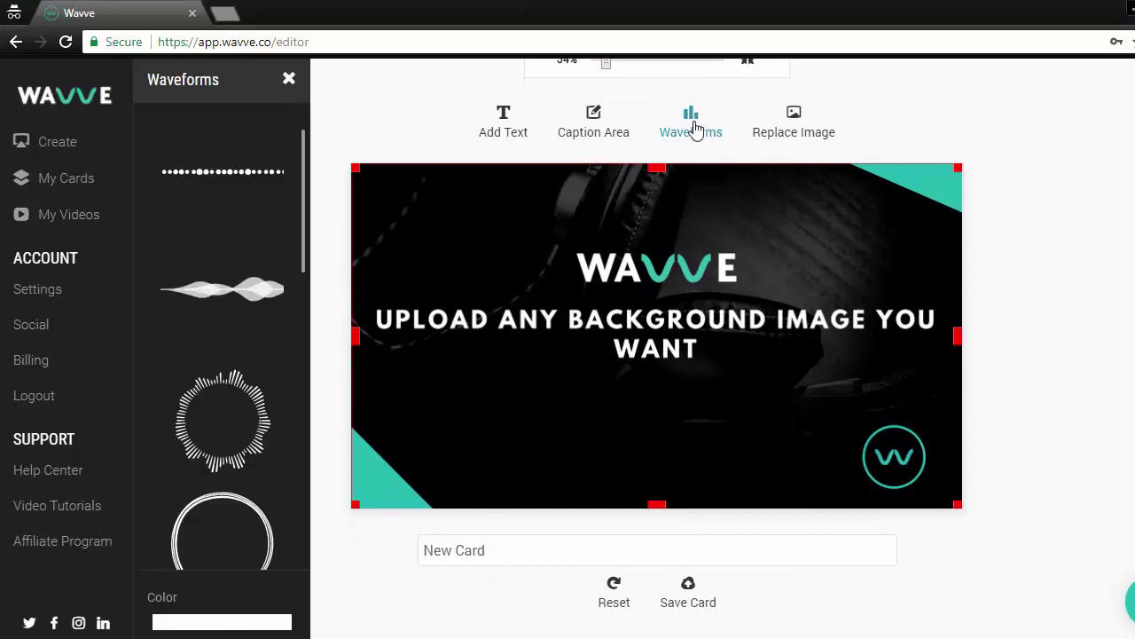
click(253, 293)
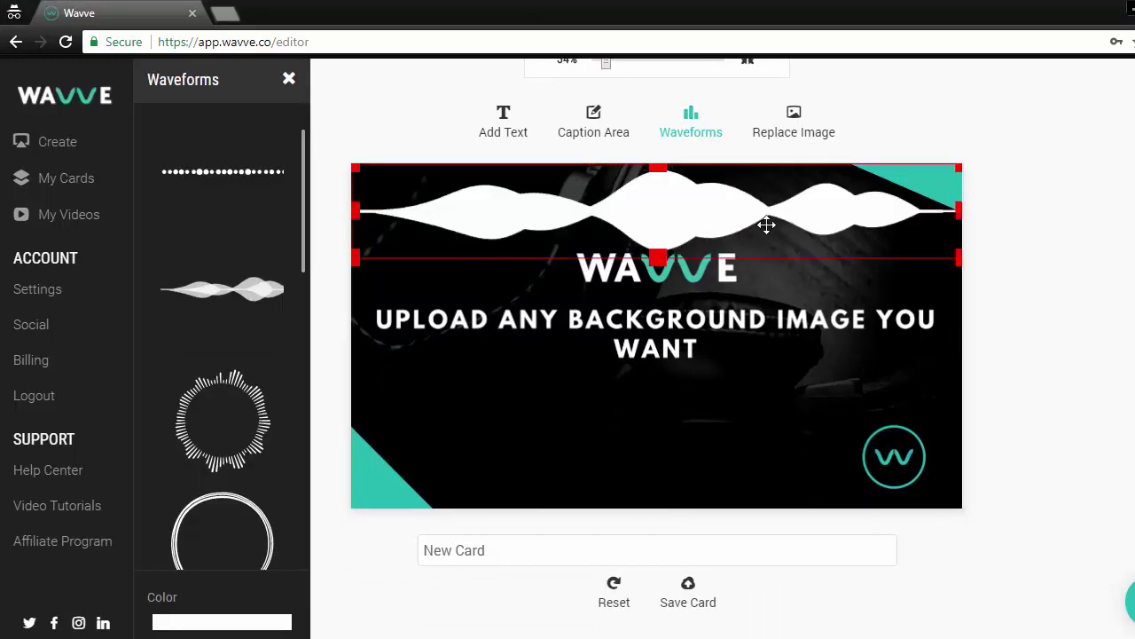
drag(766, 292, 762, 423)
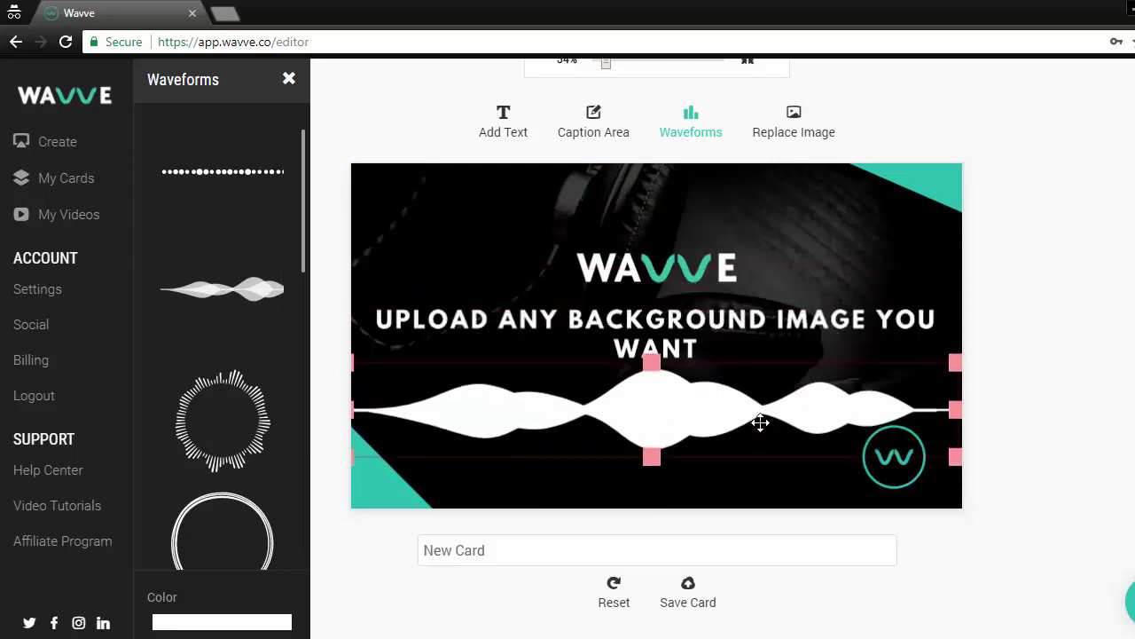
click(244, 177)
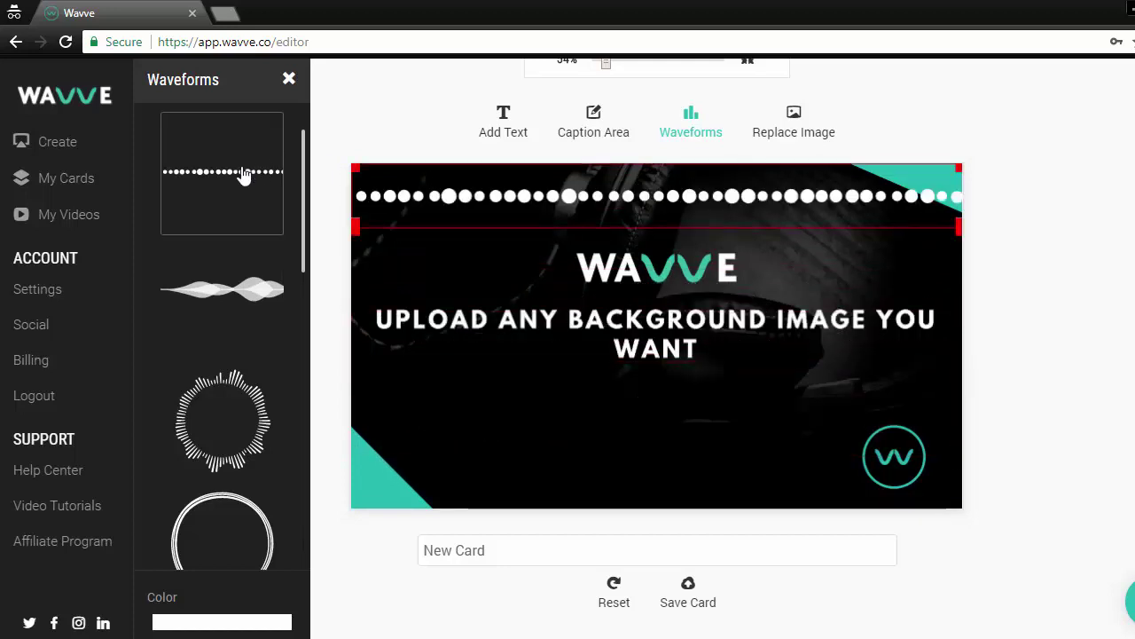
mouse_move(678, 201)
mouse_down()
mouse_move(683, 413)
mouse_move(690, 396)
mouse_up()
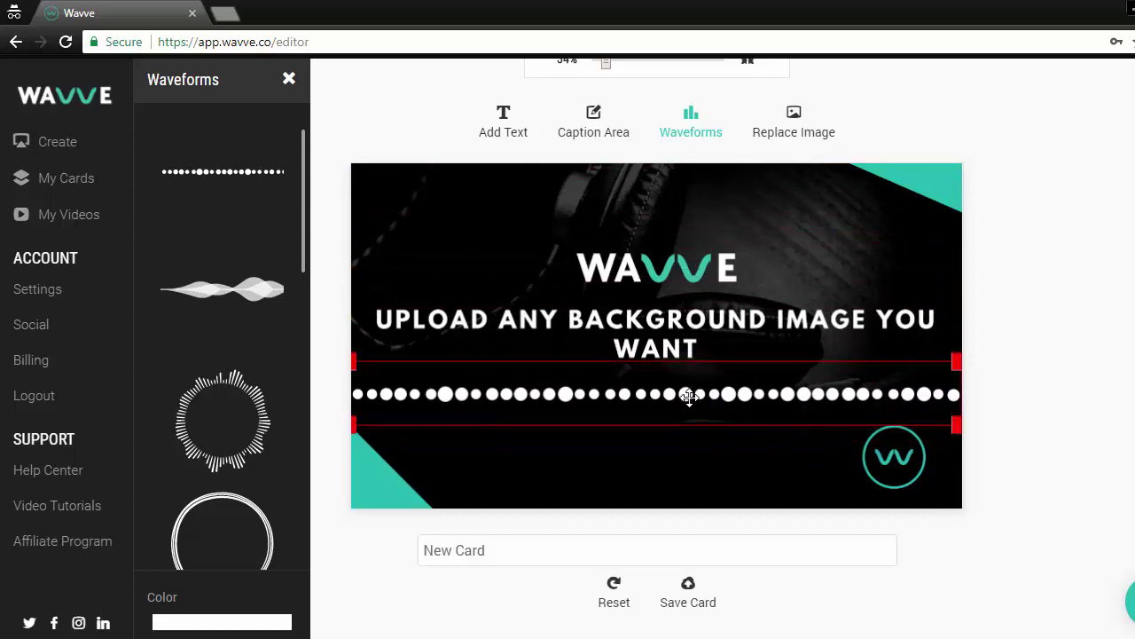
click(255, 427)
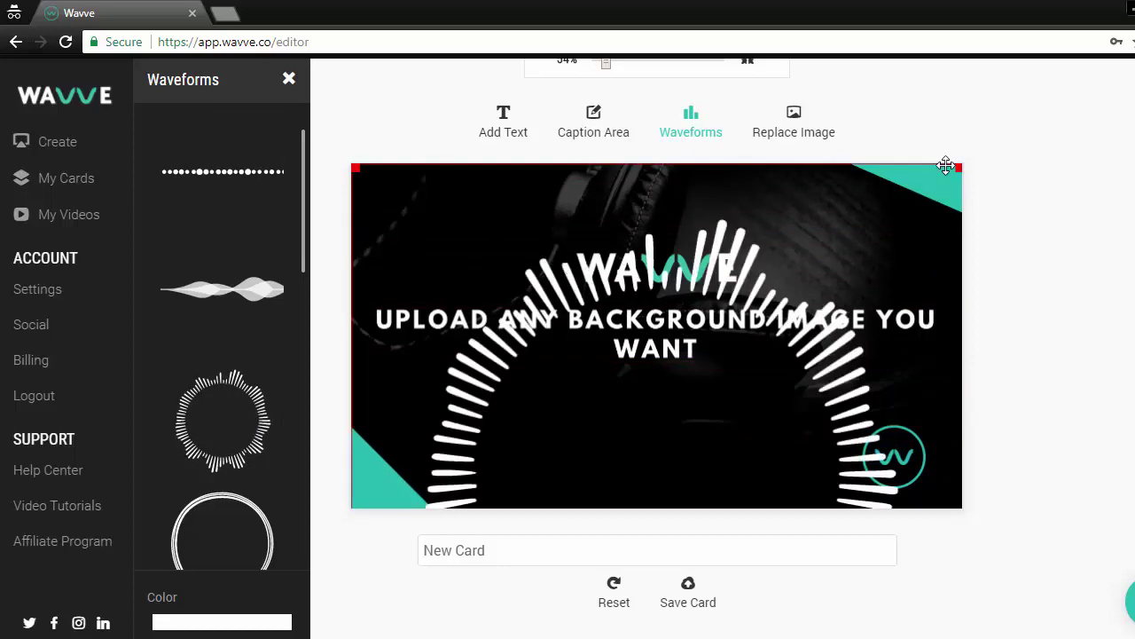
drag(955, 167, 644, 486)
mouse_move(573, 501)
mouse_down()
mouse_move(857, 337)
mouse_move(843, 396)
mouse_move(897, 398)
mouse_move(903, 428)
mouse_up()
drag(816, 386, 872, 430)
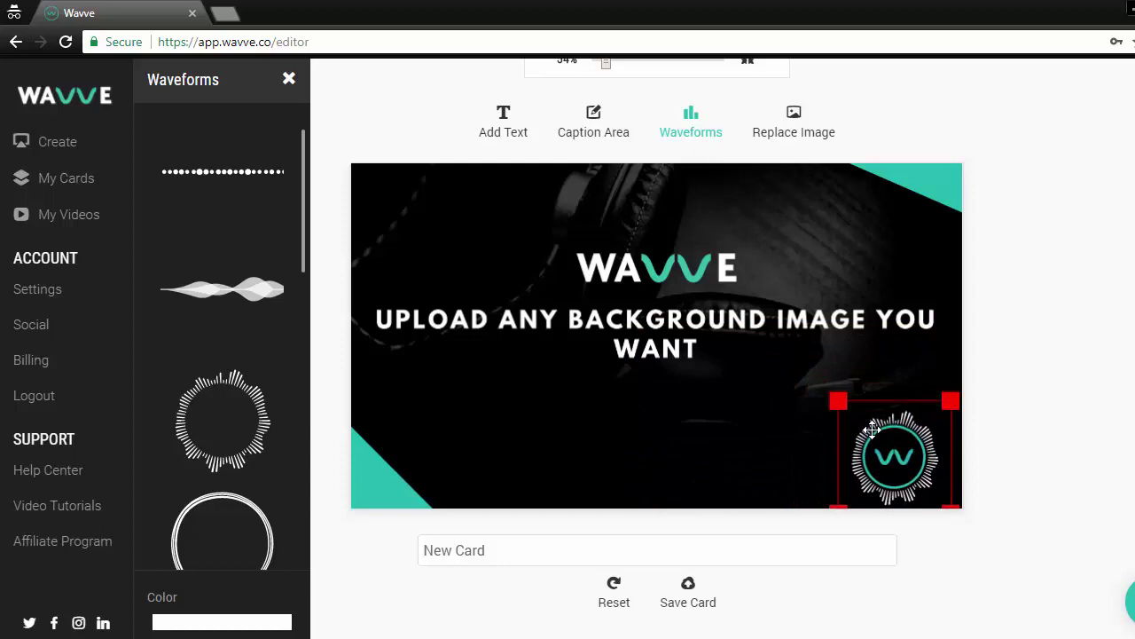
Recolour the circular waveform teal, deselect it, and add a placeholder text box.
click(215, 622)
drag(415, 549, 384, 548)
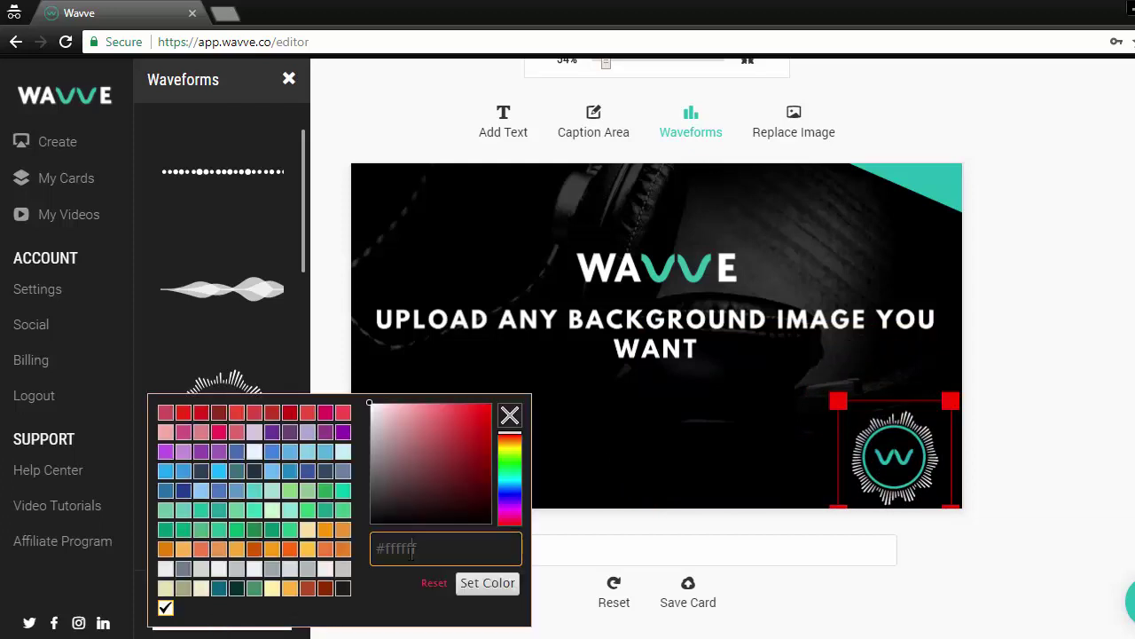
text(25bab0)
click(461, 586)
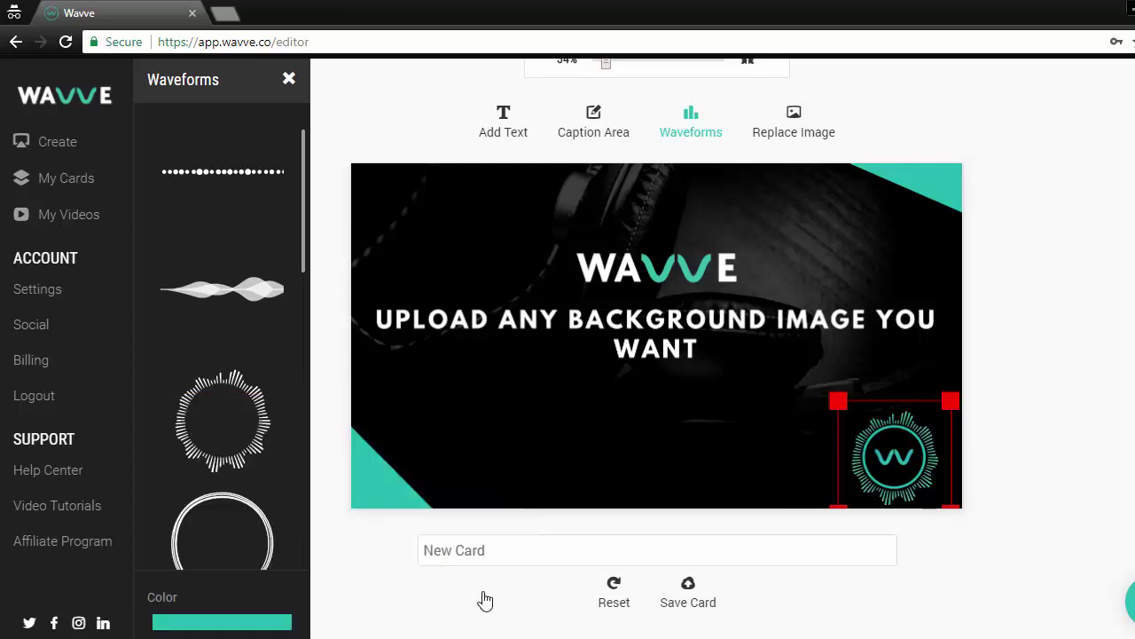
click(976, 464)
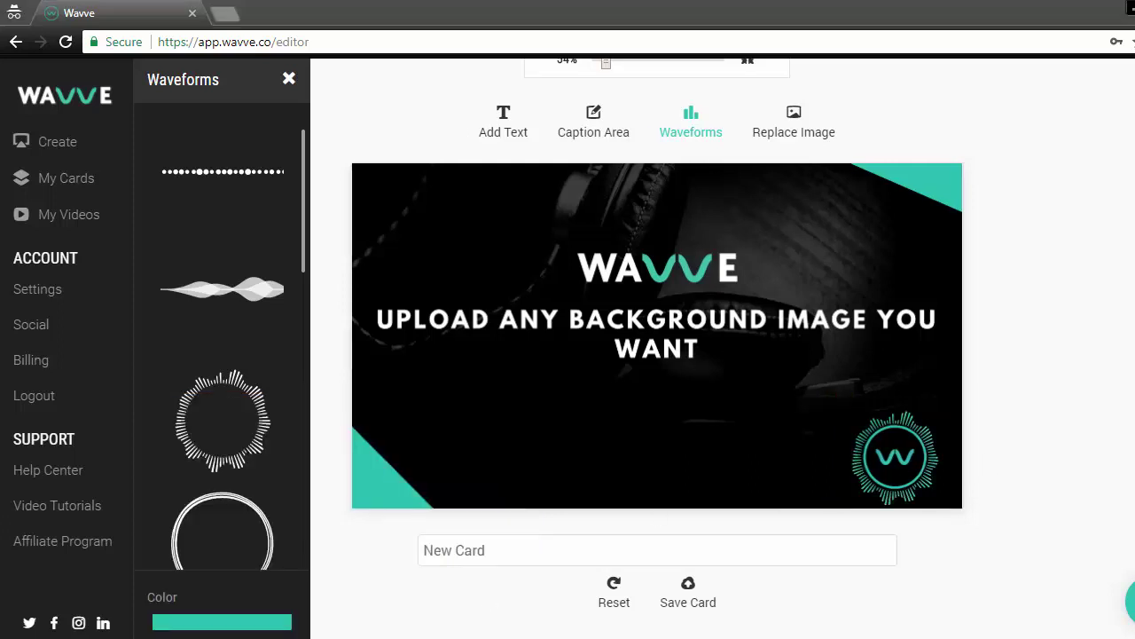
click(524, 134)
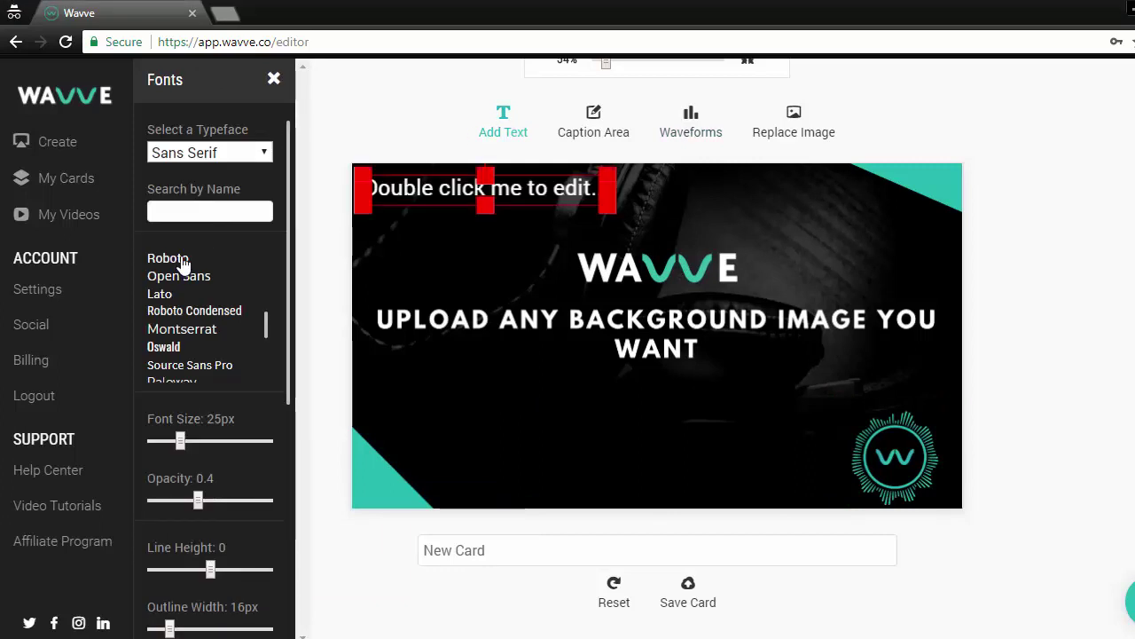
Move the text box to the bottom centre and type 'You Can Add Text Too!'.
scroll(236, 456, down, 3)
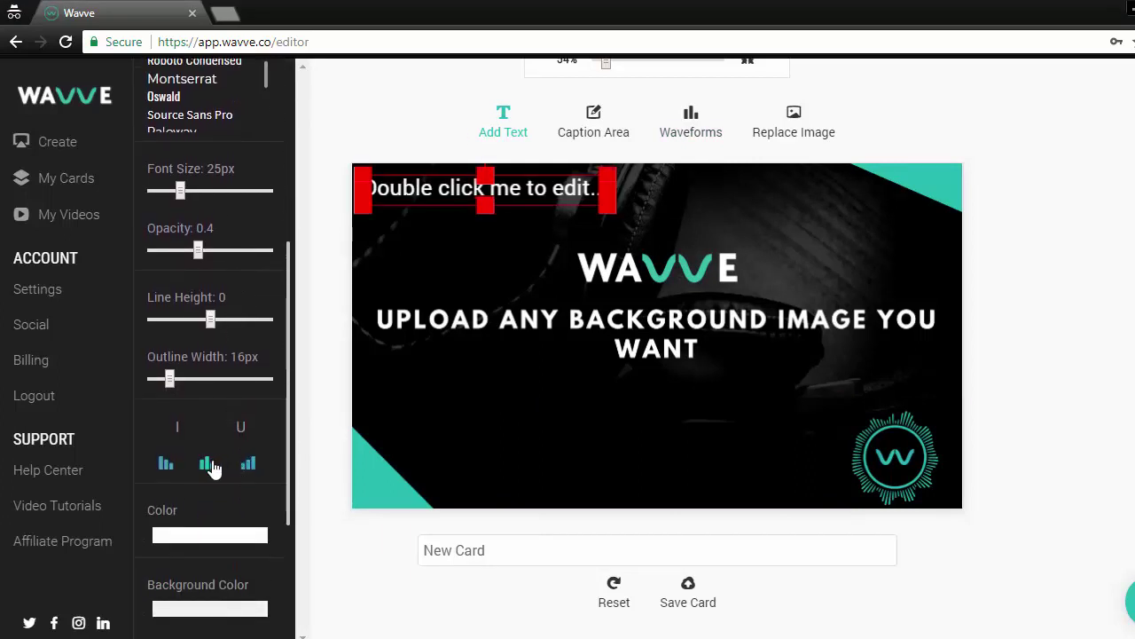
scroll(212, 293, up, 2)
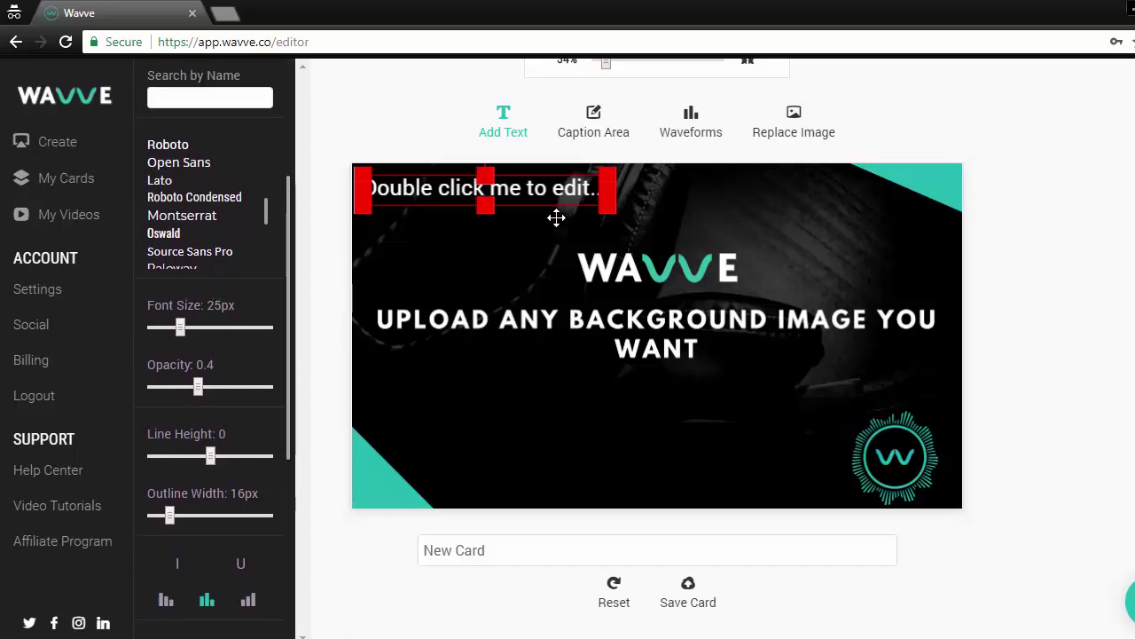
drag(560, 190, 742, 469)
double_click(741, 470)
text(Y)
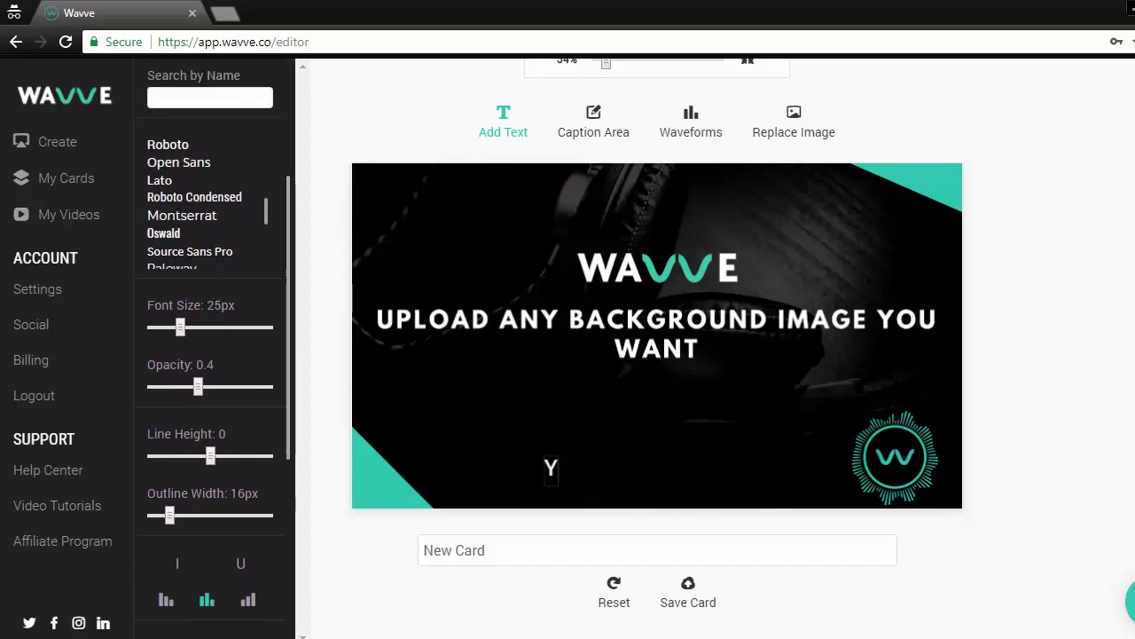
text(ou Can Add Tes)
key(BackSpace)
text(xt Too)
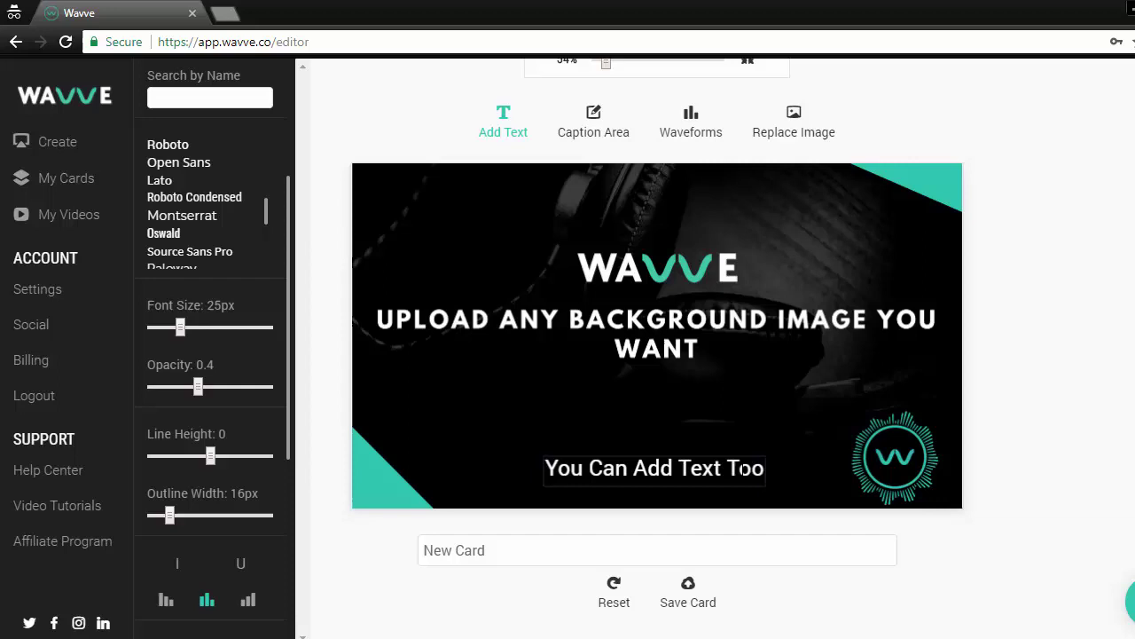
text(!)
Finish the caption and rename the card to 'Youtube'.
click(743, 457)
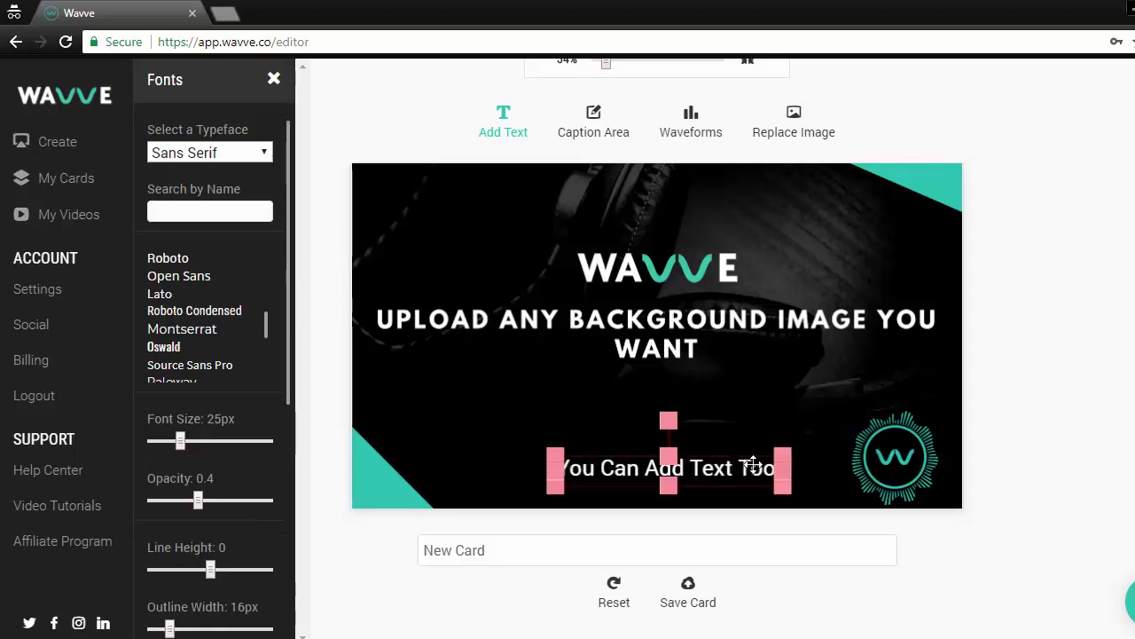
click(882, 477)
triple_click(476, 548)
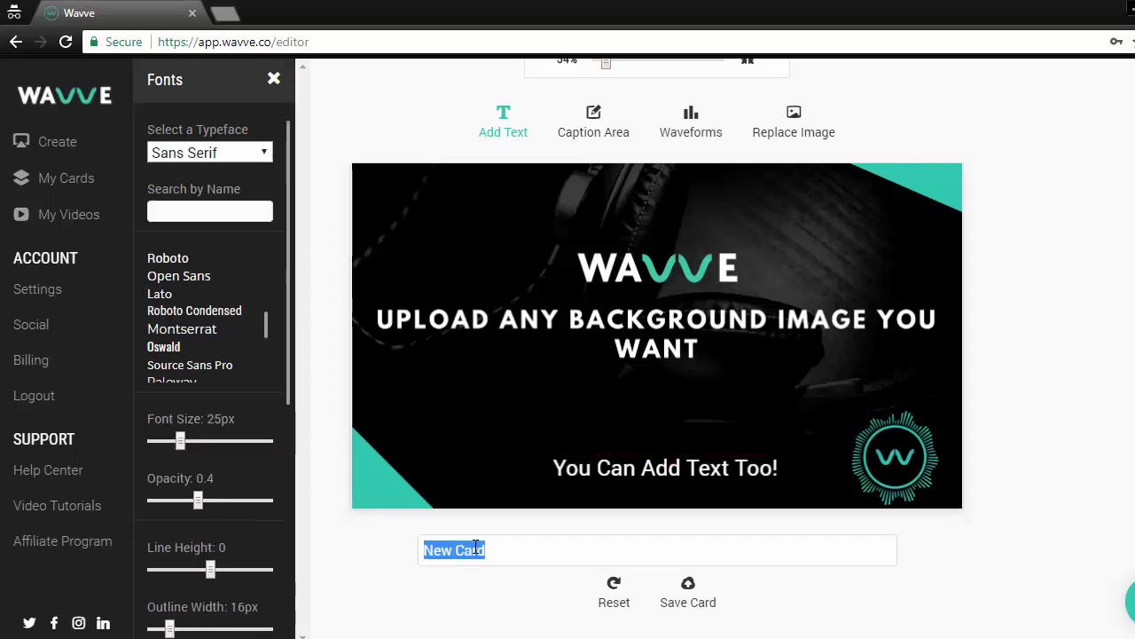
text(Youtube)
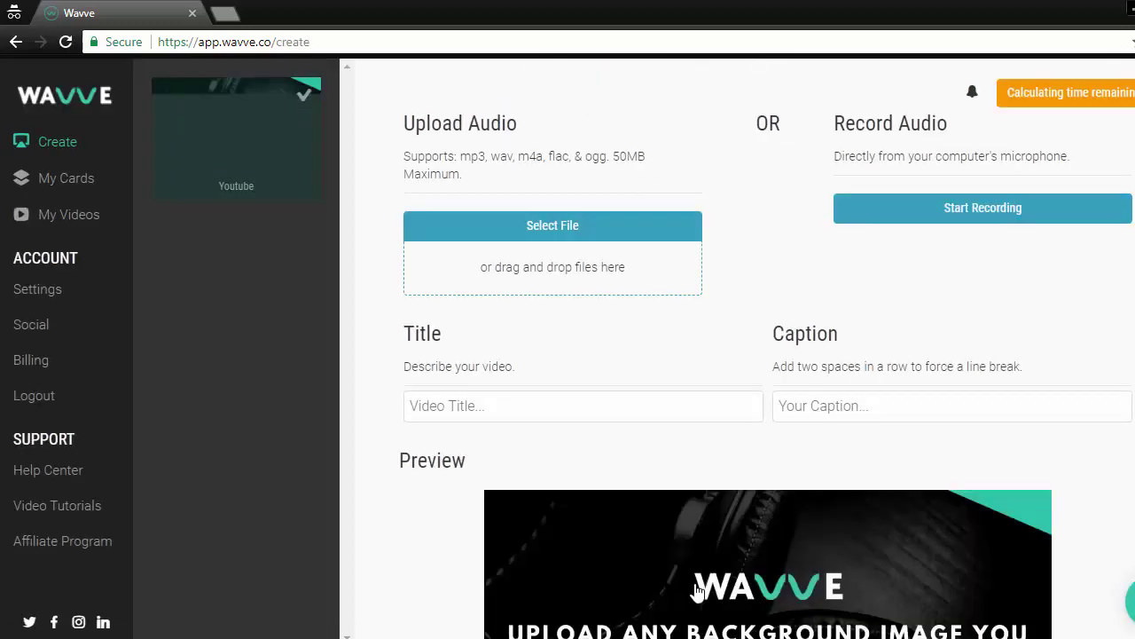
Upload Run.mp3 from the uTalk Downloaded Audio folder and title the video 'Youtube Test'.
click(557, 259)
click(205, 268)
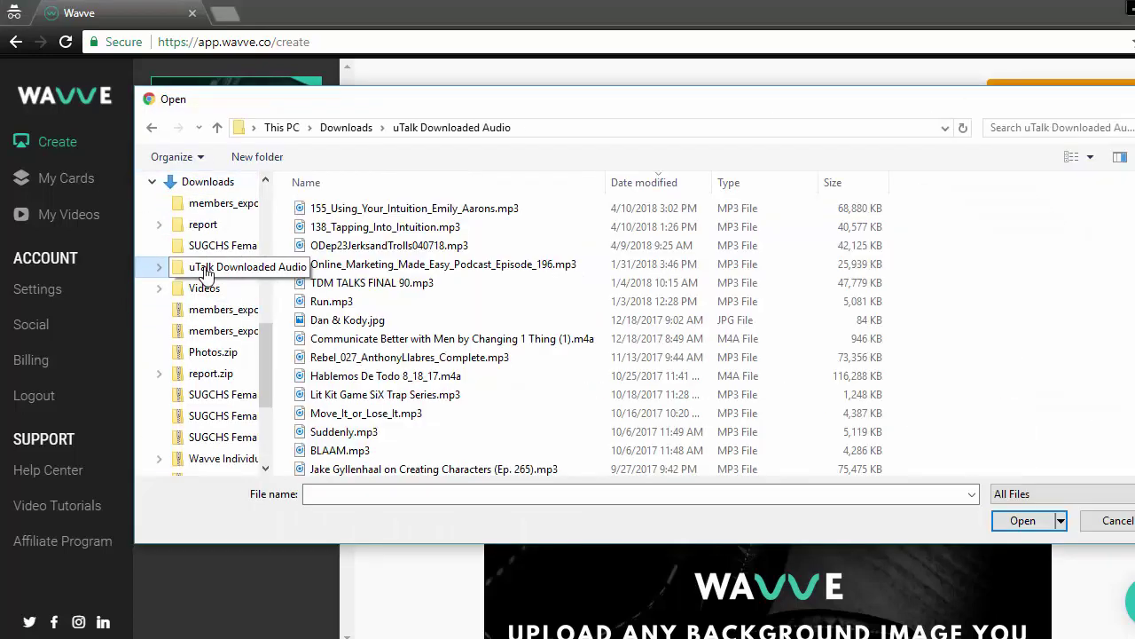
double_click(384, 301)
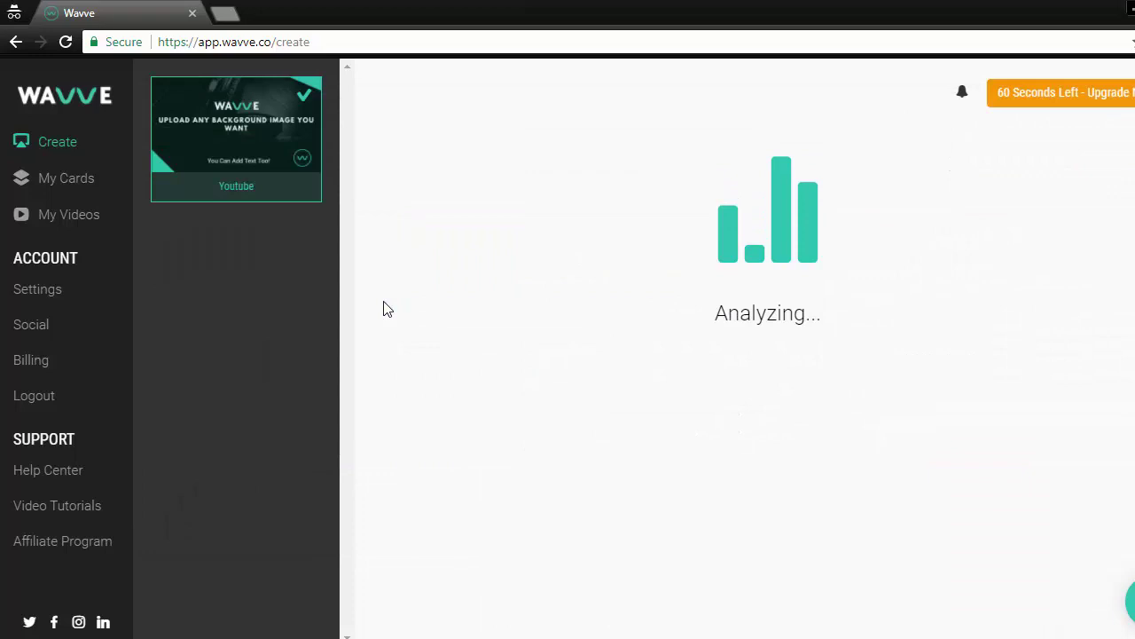
click(484, 406)
text(Youtube)
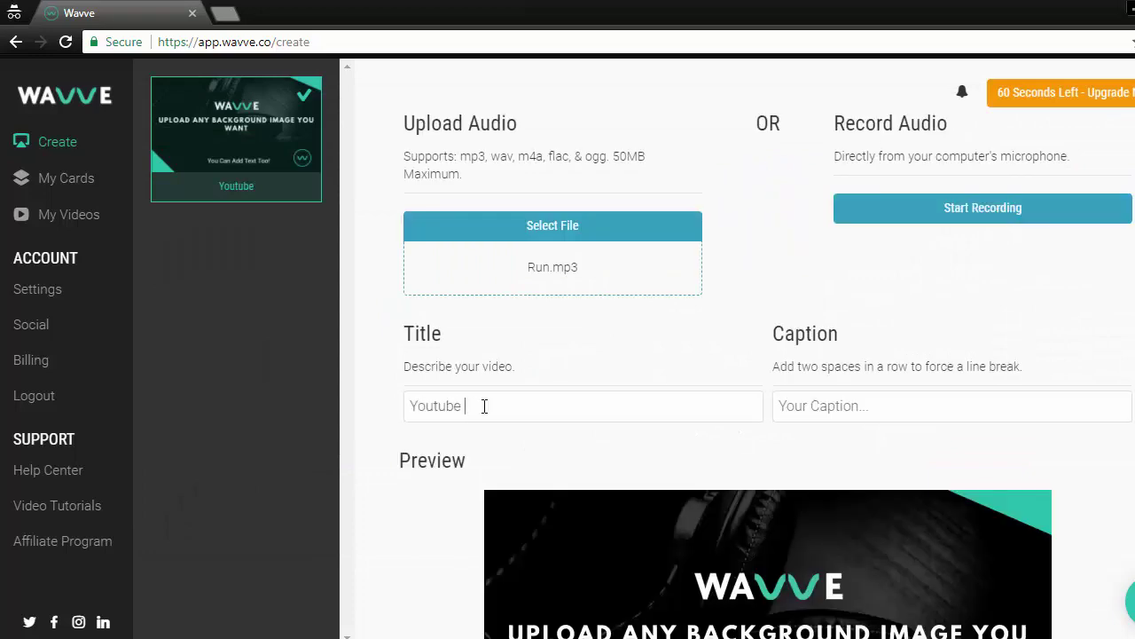
text(Test)
scroll(1128, 497, down, 2)
scroll(1128, 497, down, 2)
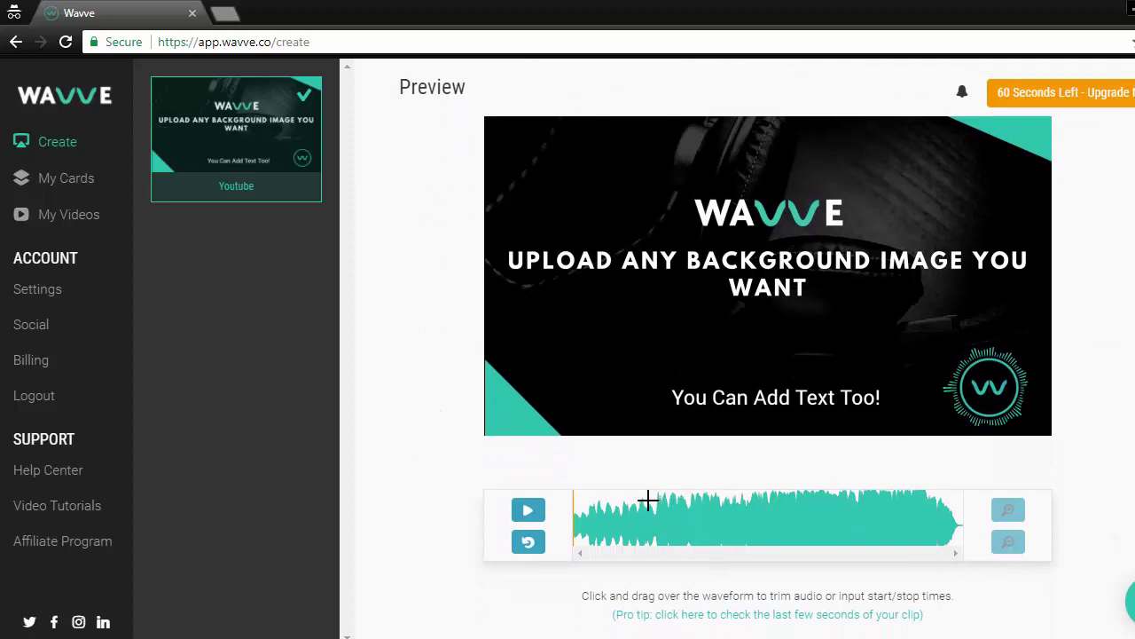
Select a stretch of the Run.mp3 audio and preview it, extending the selection slightly.
drag(653, 500, 611, 500)
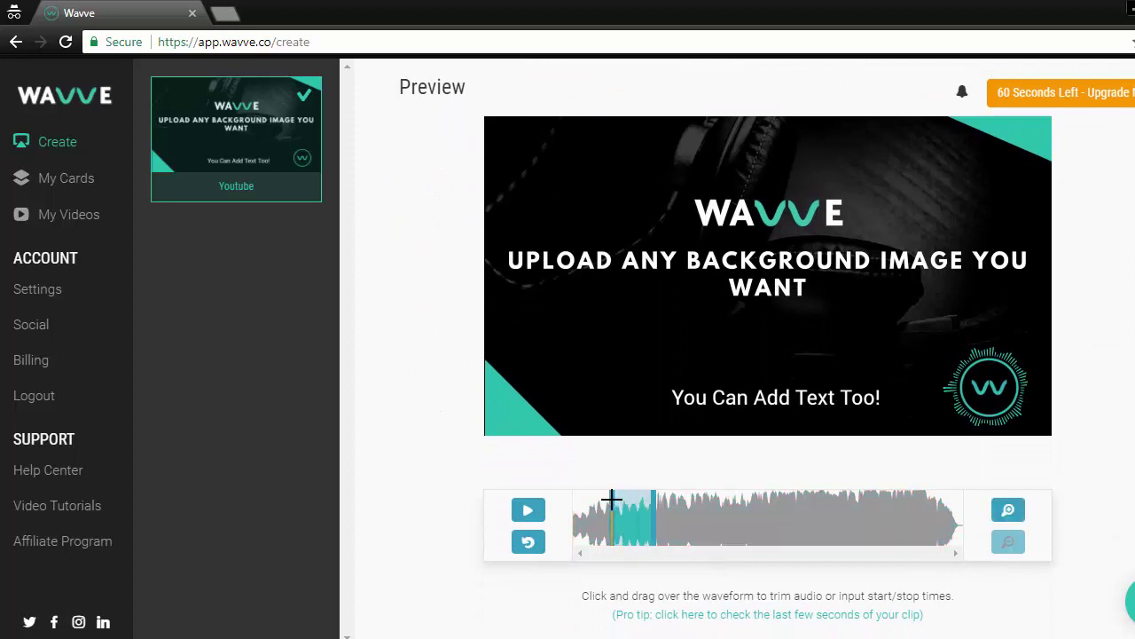
click(537, 512)
click(527, 510)
drag(661, 516, 682, 514)
click(529, 512)
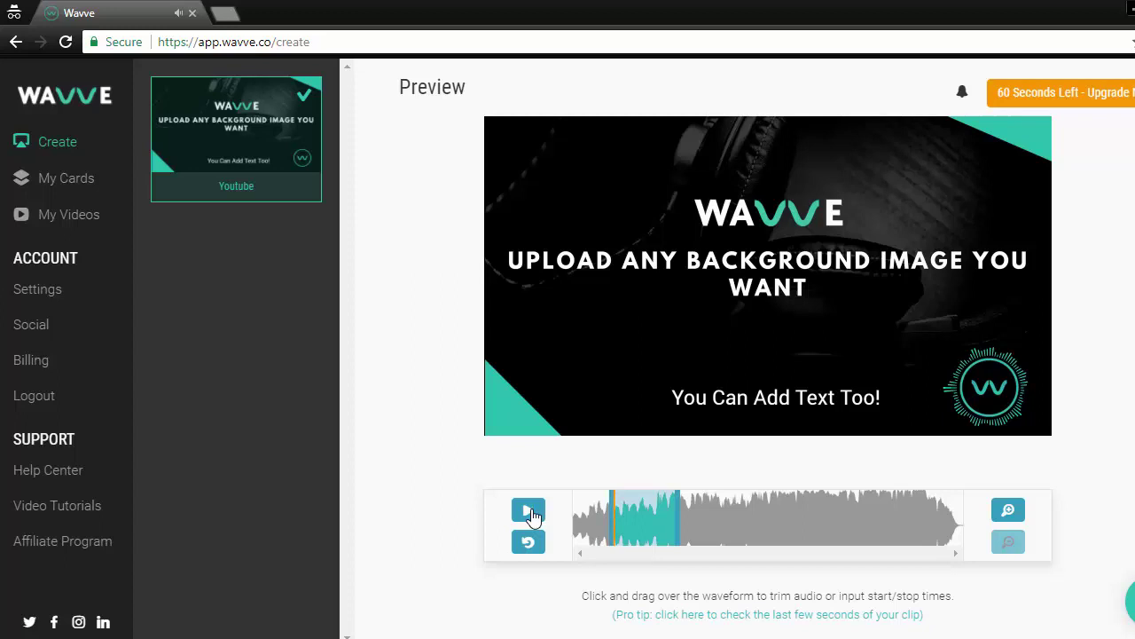
scroll(532, 514, down, 1)
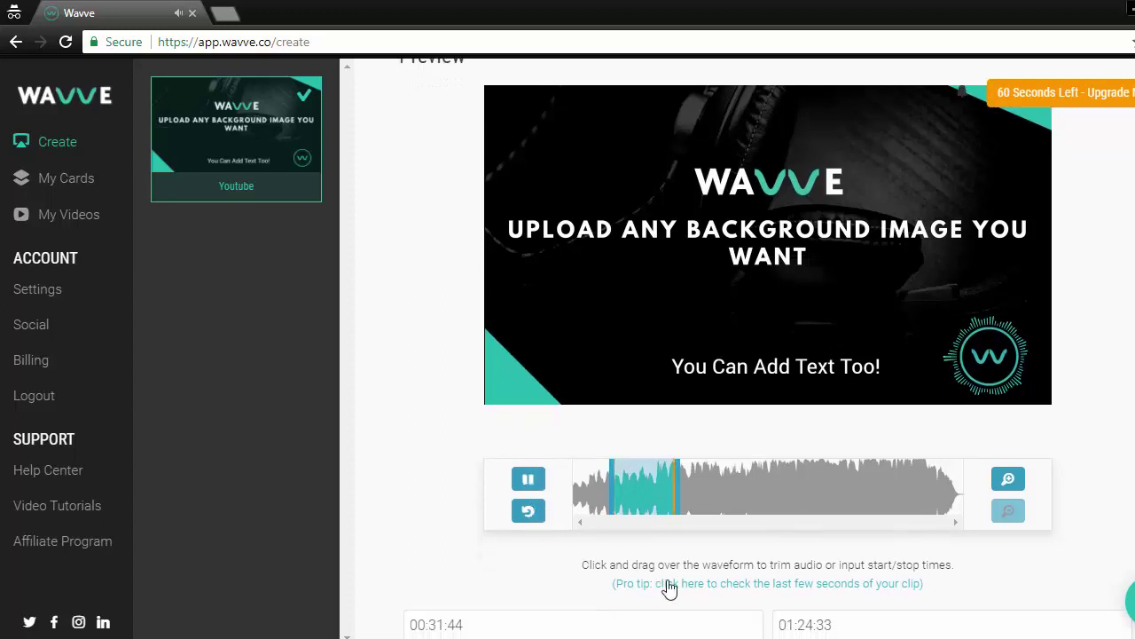
click(528, 482)
Trim the clip end to about 20.7 seconds and generate the video.
scroll(467, 507, down, 5)
drag(678, 295, 642, 302)
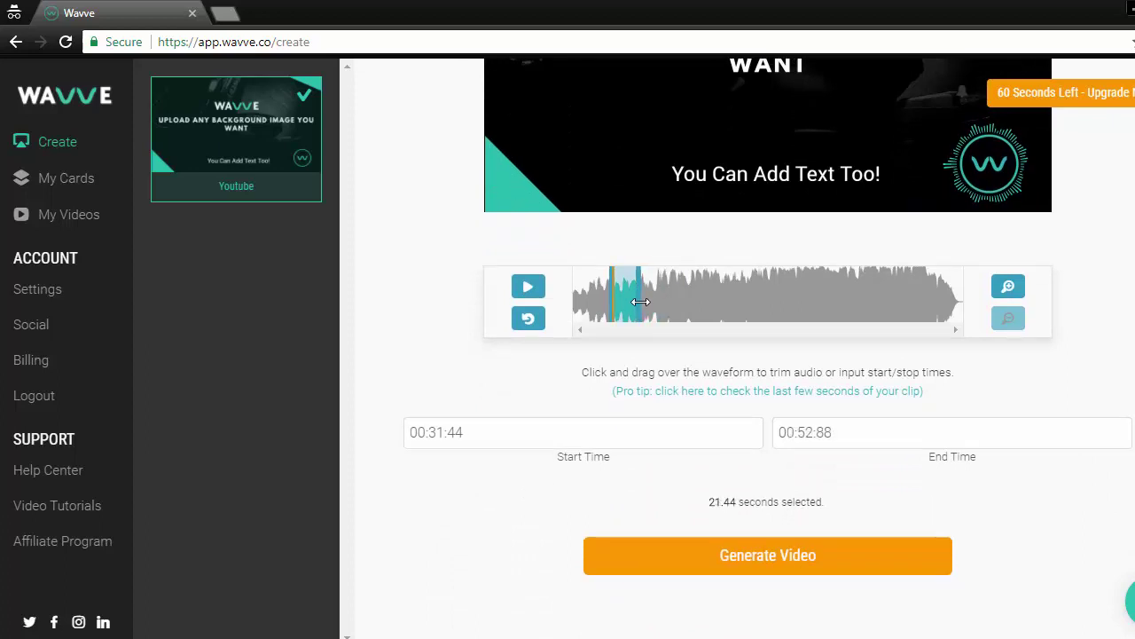
drag(640, 302, 635, 302)
click(724, 554)
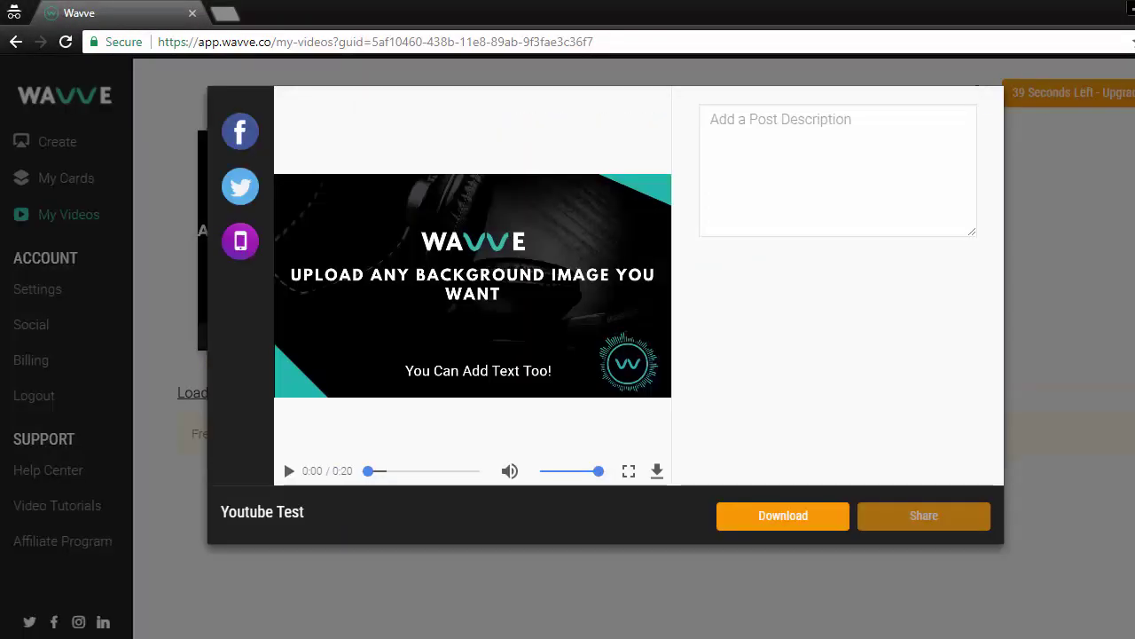
Play and pause the Youtube Test preview, then download the video.
click(288, 471)
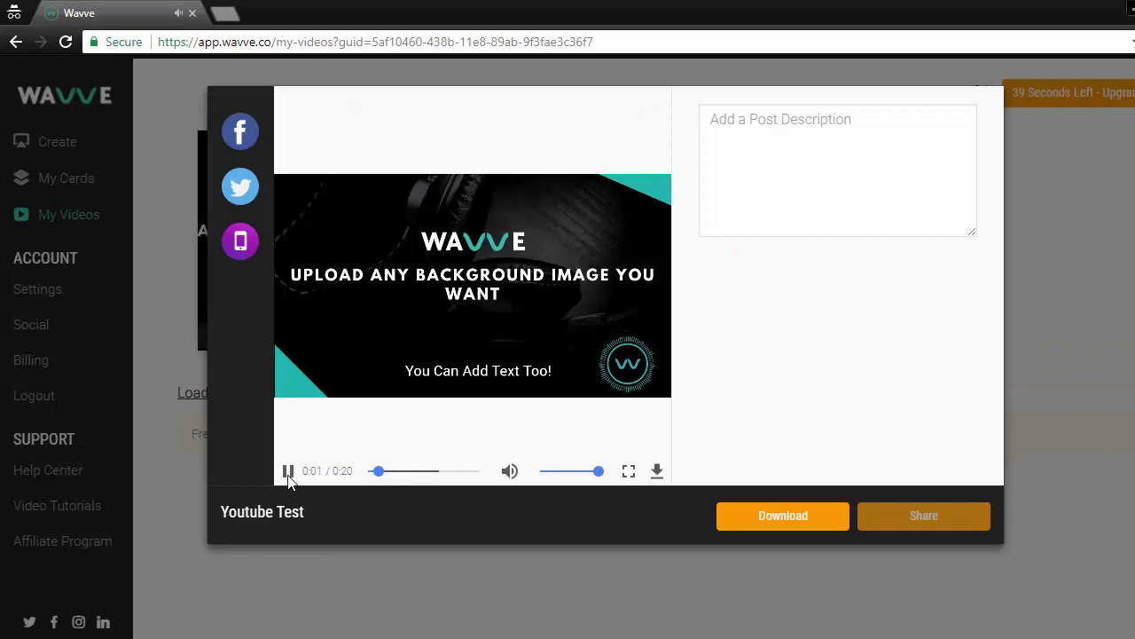
click(288, 473)
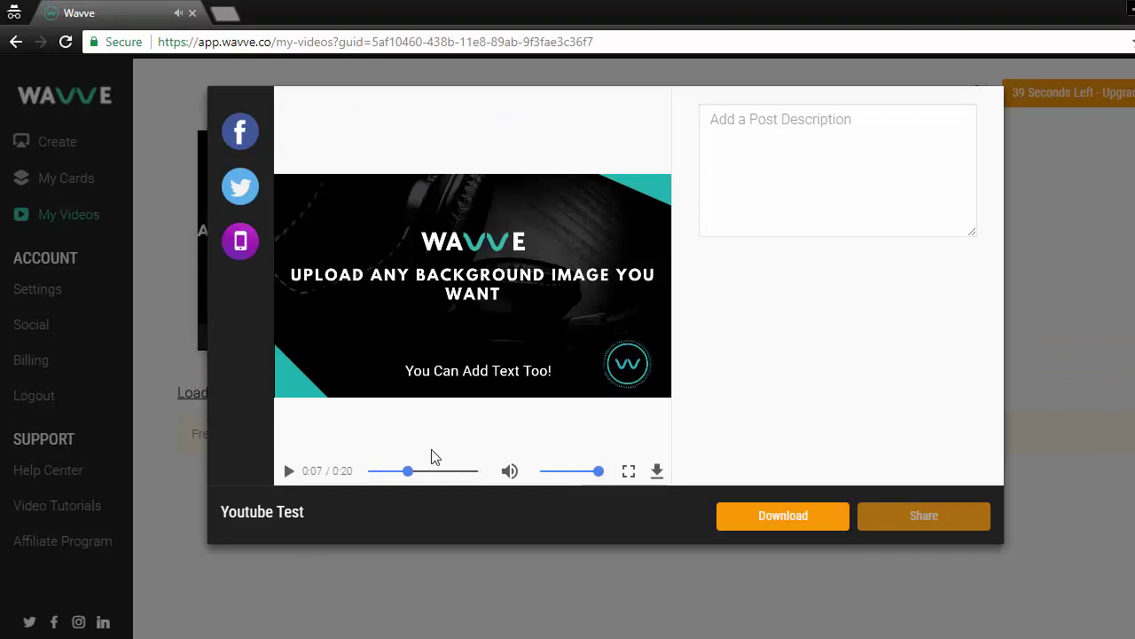
click(658, 471)
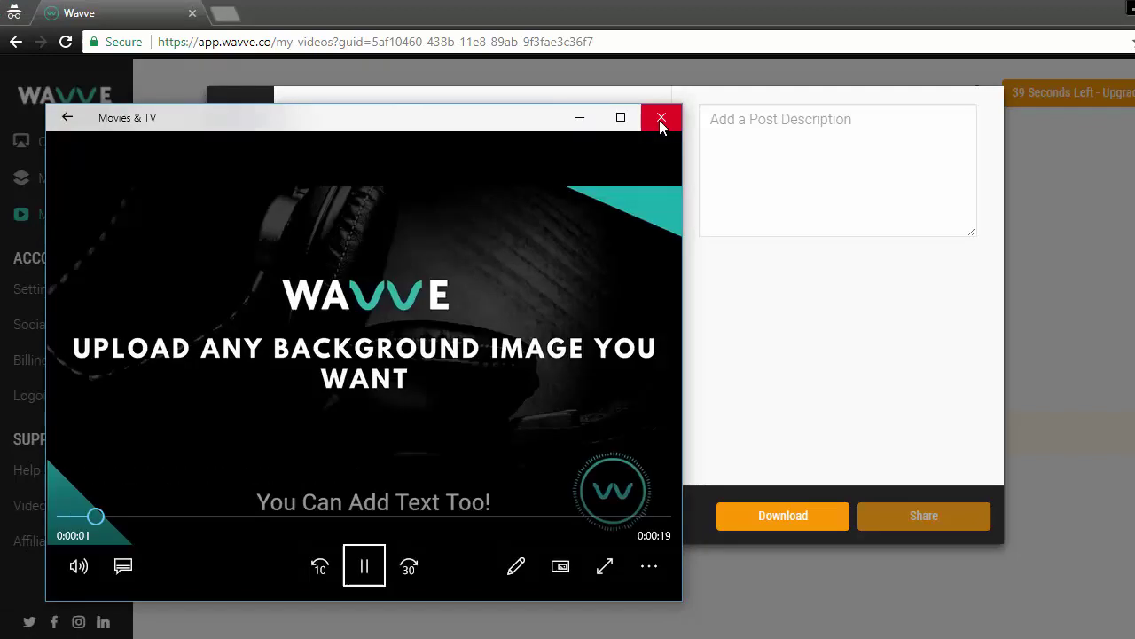
Close the Movies & TV player to return to the Youtube Test video dialog.
click(662, 117)
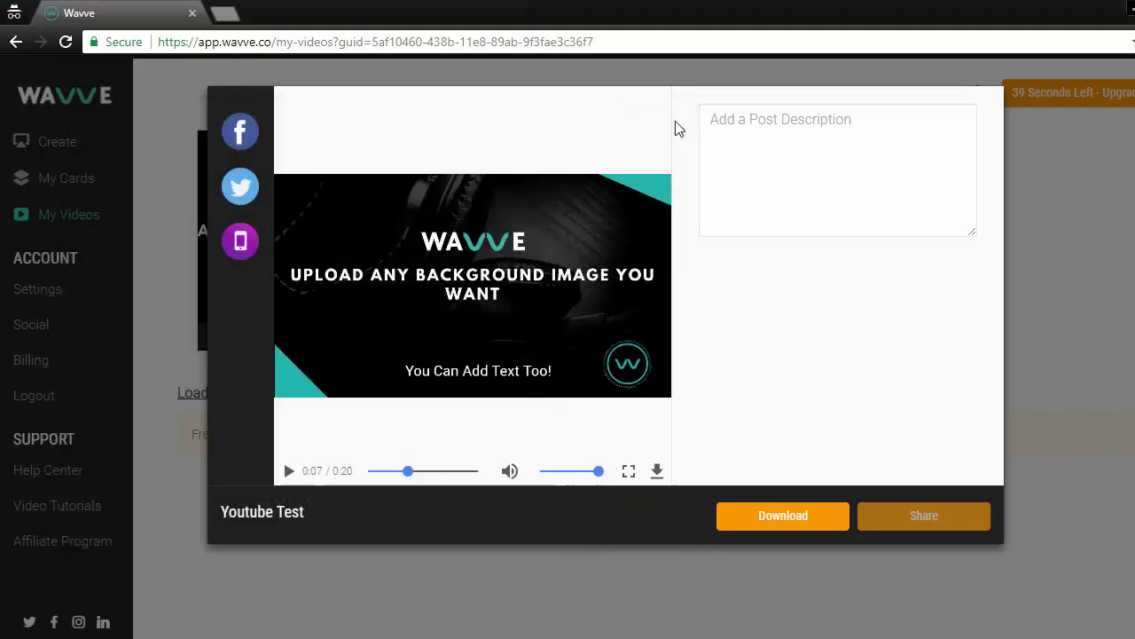